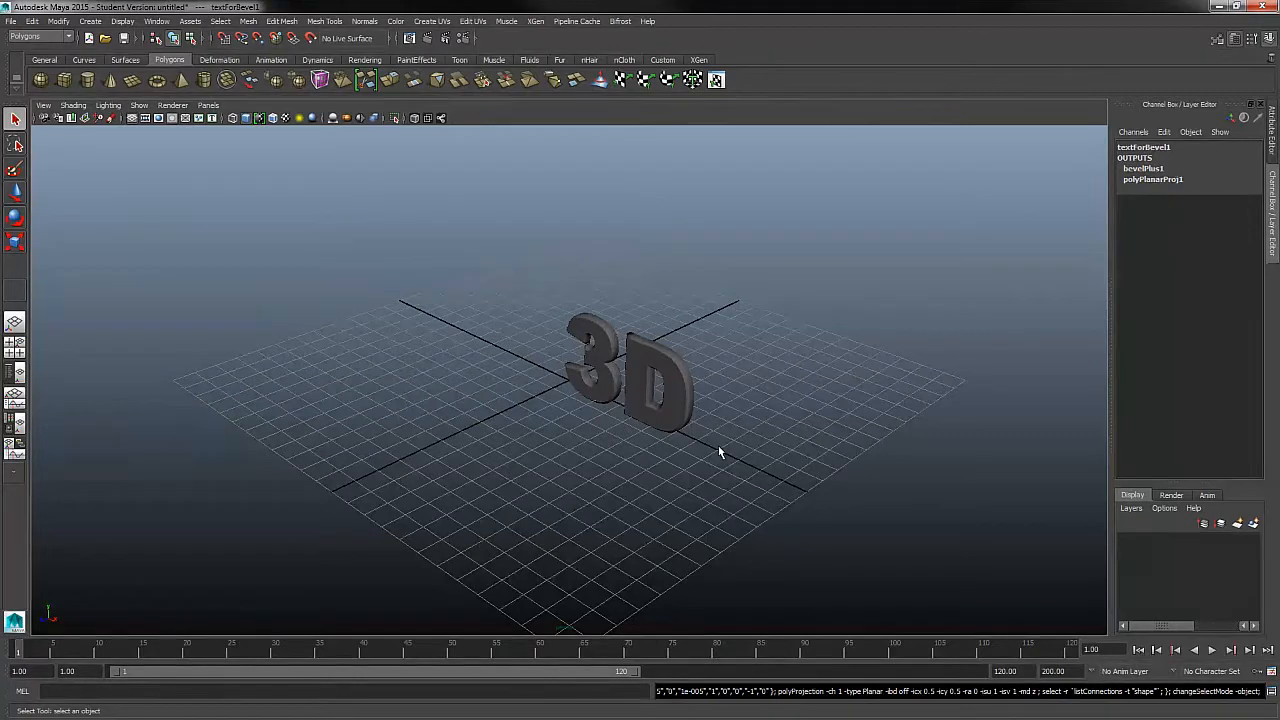
# Step: Examine the beveled 3D text from the front, the back and above
pyautogui.keyDown('alt'); pyautogui.moveTo(718, 447); pyautogui.dragTo(763, 374); pyautogui.keyUp('alt')
pyautogui.keyDown('alt'); pyautogui.moveTo(763, 370); pyautogui.dragTo(723, 377, button='middle'); pyautogui.keyUp('alt')
pyautogui.keyDown('alt'); pyautogui.moveTo(763, 312); pyautogui.dragTo(841, 445, button='right'); pyautogui.keyUp('alt')
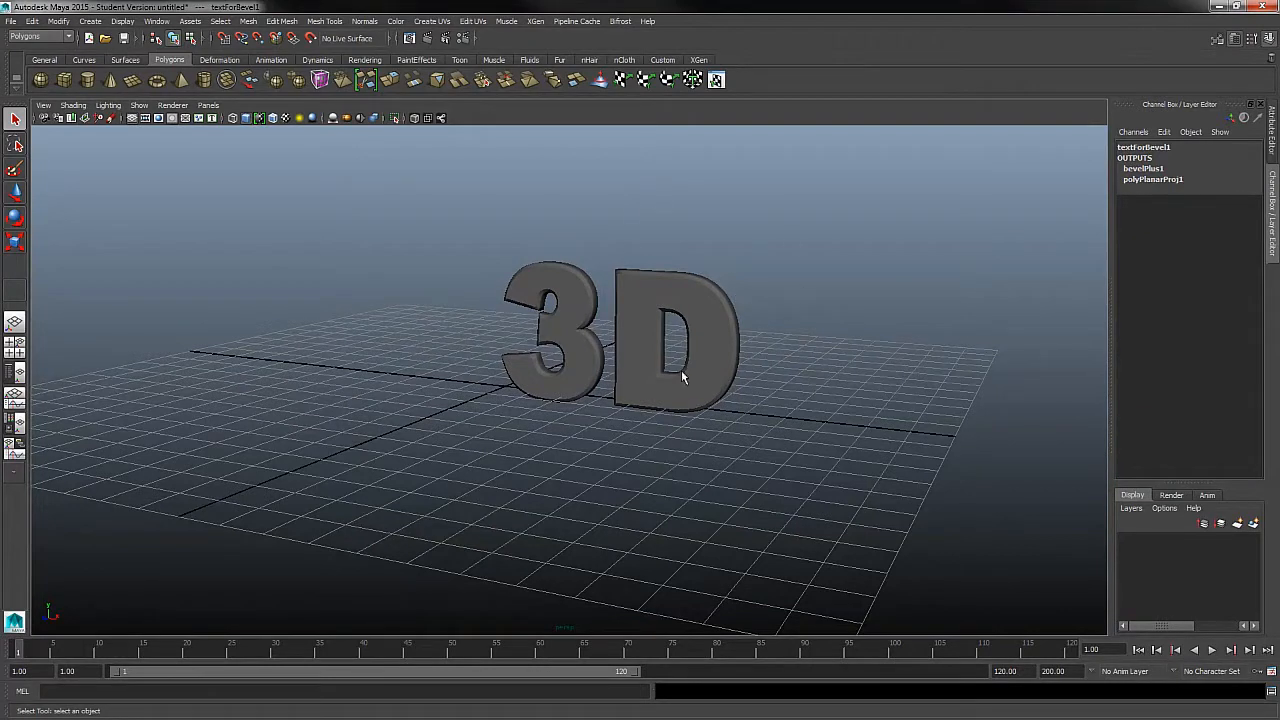
pyautogui.keyDown('alt'); pyautogui.moveTo(775, 284); pyautogui.dragTo(837, 283); pyautogui.keyUp('alt')
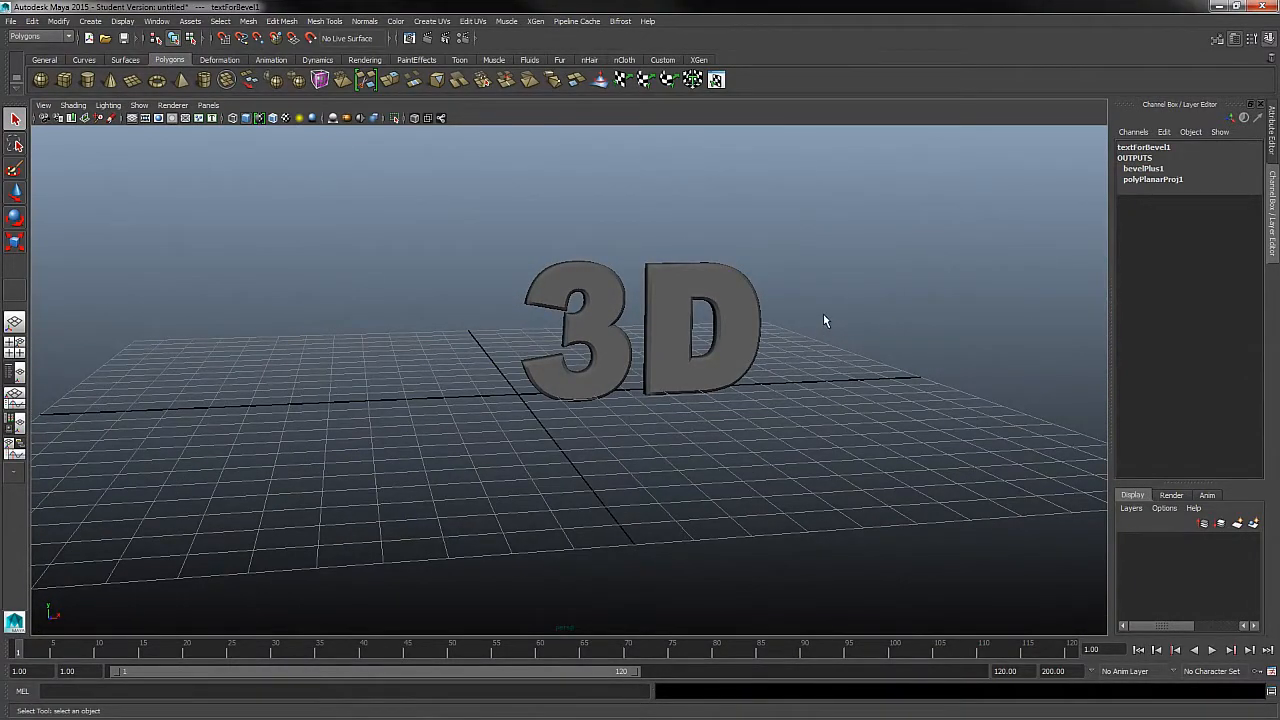
pyautogui.keyDown('alt'); pyautogui.moveTo(826, 320); pyautogui.dragTo(720, 381, button='middle'); pyautogui.keyUp('alt')
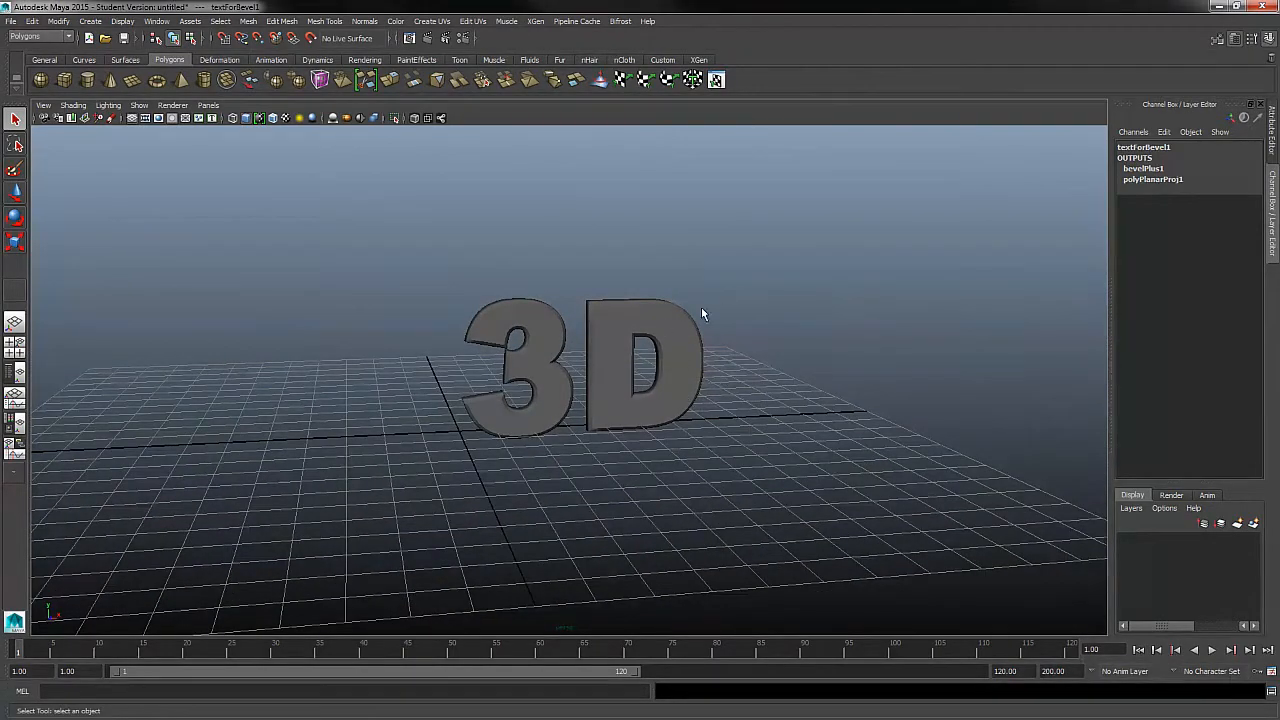
pyautogui.keyDown('alt'); pyautogui.moveTo(721, 292); pyautogui.dragTo(842, 511, button='right'); pyautogui.keyUp('alt')
pyautogui.keyDown('alt'); pyautogui.moveTo(842, 511); pyautogui.dragTo(608, 277); pyautogui.keyUp('alt')
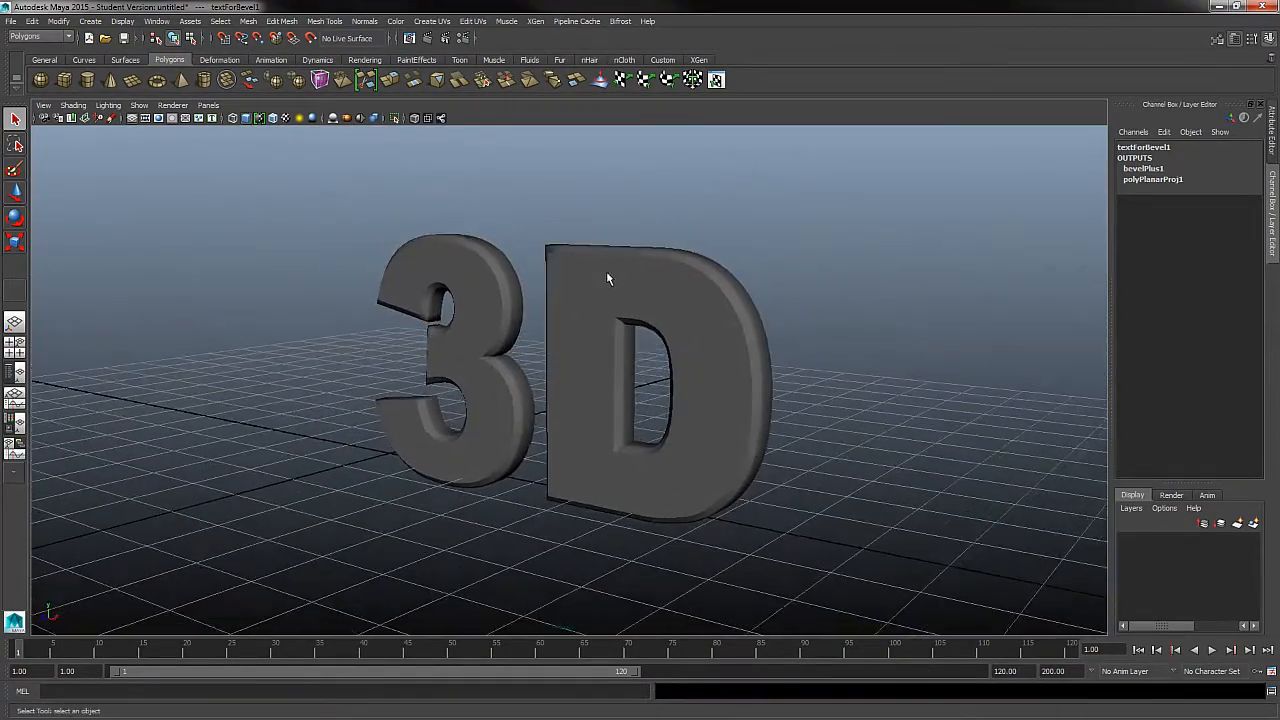
pyautogui.keyDown('alt'); pyautogui.moveTo(608, 277); pyautogui.dragTo(899, 570, button='right'); pyautogui.keyUp('alt')
pyautogui.keyDown('alt'); pyautogui.moveTo(899, 570); pyautogui.dragTo(783, 510); pyautogui.keyUp('alt')
pyautogui.keyDown('alt'); pyautogui.moveTo(783, 510); pyautogui.dragTo(628, 290, button='right'); pyautogui.keyUp('alt')
pyautogui.keyDown('alt'); pyautogui.moveTo(628, 290); pyautogui.dragTo(935, 357); pyautogui.keyUp('alt')
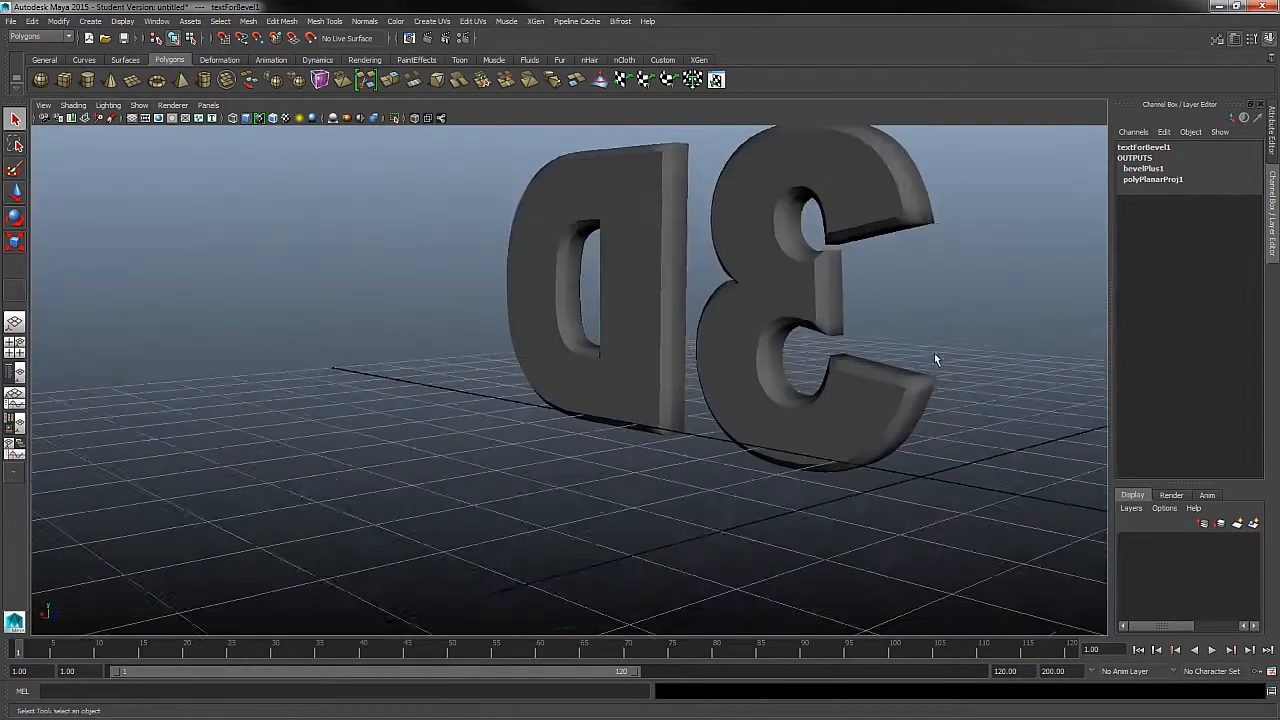
pyautogui.keyDown('alt'); pyautogui.moveTo(935, 357); pyautogui.dragTo(891, 371, button='right'); pyautogui.keyUp('alt')
pyautogui.keyDown('alt'); pyautogui.moveTo(891, 371); pyautogui.dragTo(777, 549); pyautogui.keyUp('alt')
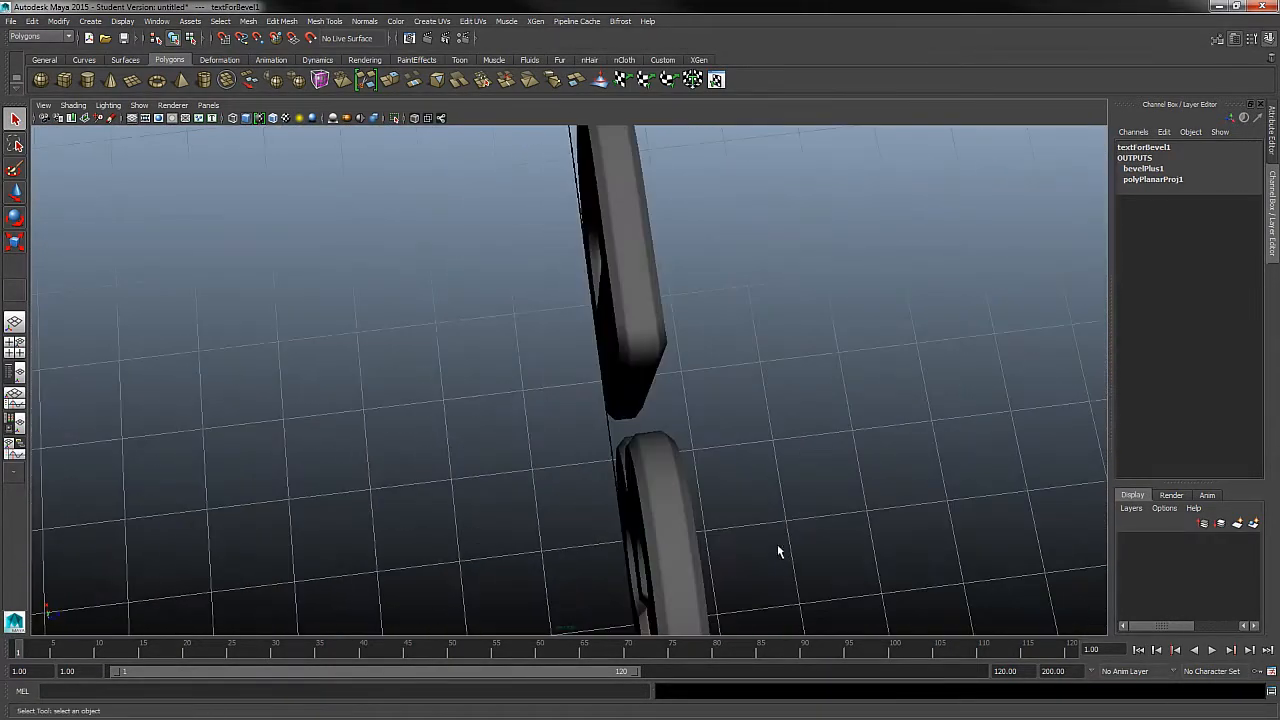
pyautogui.keyDown('alt'); pyautogui.moveTo(777, 549); pyautogui.dragTo(796, 558, button='right'); pyautogui.keyUp('alt')
pyautogui.keyDown('alt'); pyautogui.moveTo(796, 558); pyautogui.dragTo(731, 434); pyautogui.keyUp('alt')
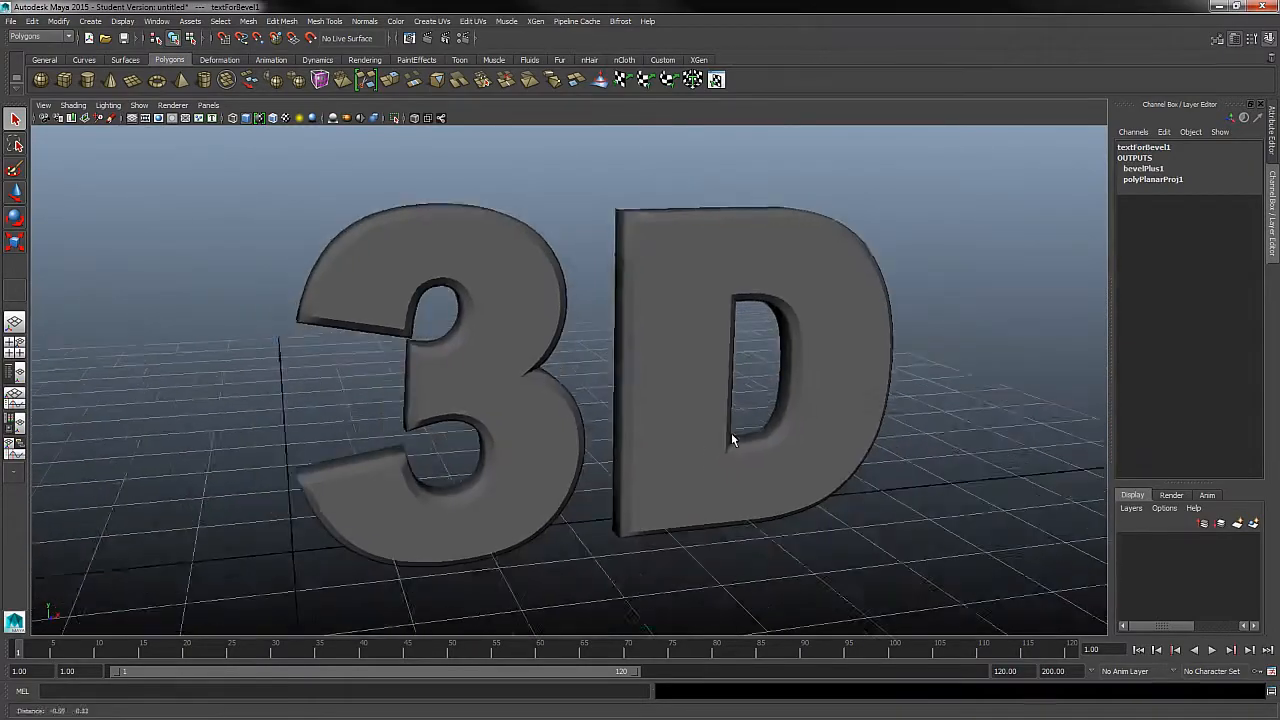
# Step: Inspect the beveled edges of the 3 and the D up close and from both sides
pyautogui.keyDown('alt'); pyautogui.moveTo(731, 434); pyautogui.dragTo(808, 428, button='right'); pyautogui.keyUp('alt')
pyautogui.keyDown('alt'); pyautogui.moveTo(808, 428); pyautogui.dragTo(931, 446); pyautogui.keyUp('alt')
pyautogui.keyDown('alt'); pyautogui.moveTo(931, 446); pyautogui.dragTo(880, 484, button='right'); pyautogui.keyUp('alt')
pyautogui.keyDown('alt'); pyautogui.moveTo(880, 484); pyautogui.dragTo(837, 475); pyautogui.keyUp('alt')
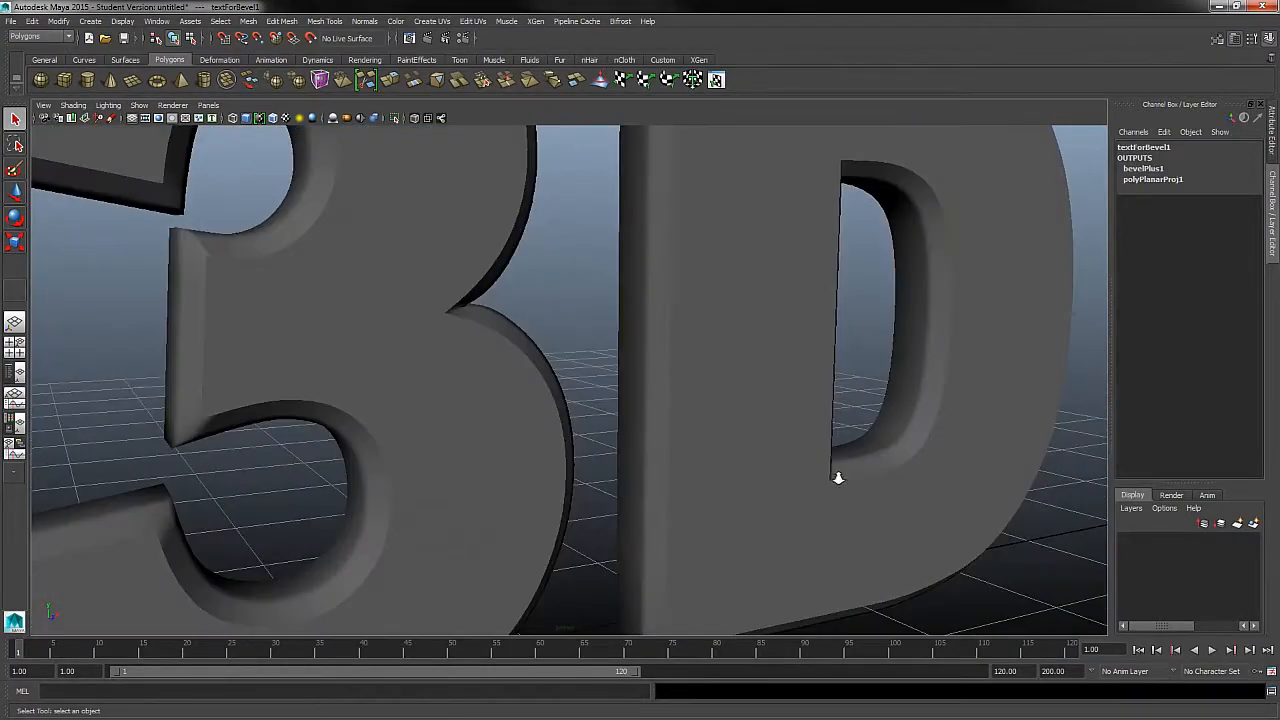
pyautogui.keyDown('alt'); pyautogui.moveTo(837, 475); pyautogui.dragTo(797, 299, button='right'); pyautogui.keyUp('alt')
pyautogui.keyDown('alt'); pyautogui.moveTo(773, 490); pyautogui.dragTo(786, 528); pyautogui.keyUp('alt')
pyautogui.keyDown('alt'); pyautogui.moveTo(786, 528); pyautogui.dragTo(772, 484, button='right'); pyautogui.keyUp('alt')
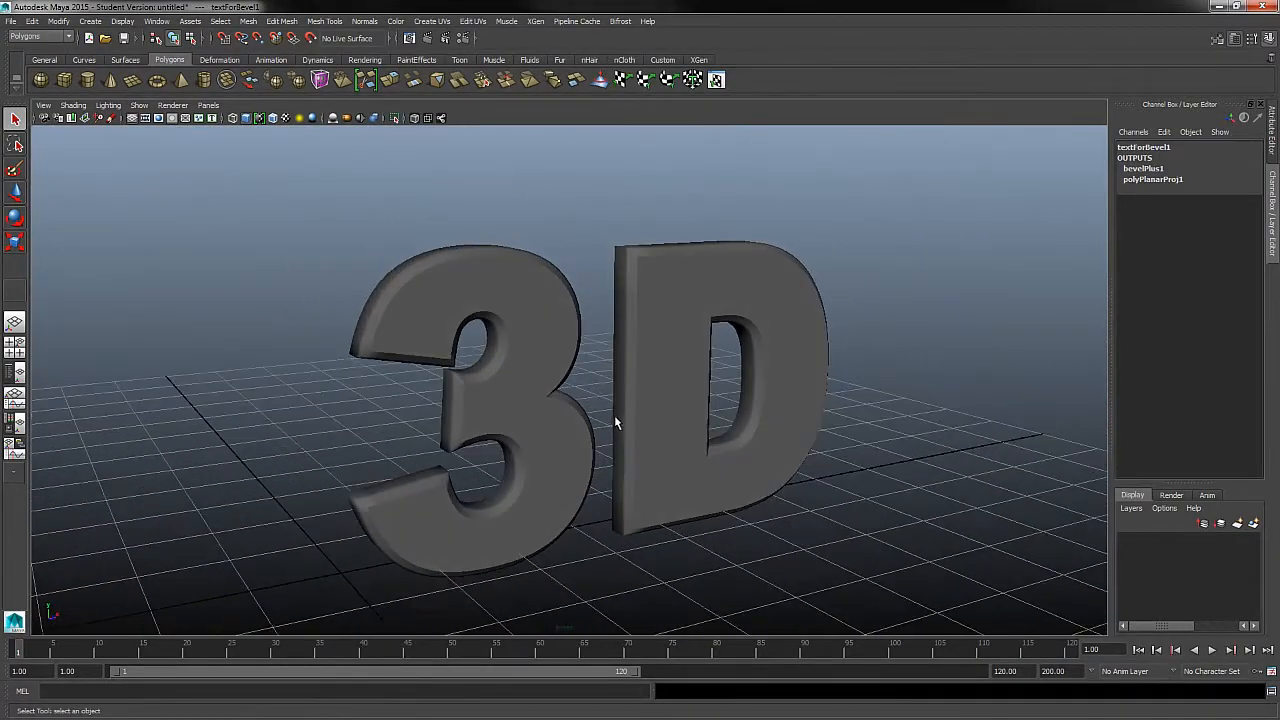
pyautogui.keyDown('alt'); pyautogui.moveTo(903, 492); pyautogui.dragTo(779, 483); pyautogui.keyUp('alt')
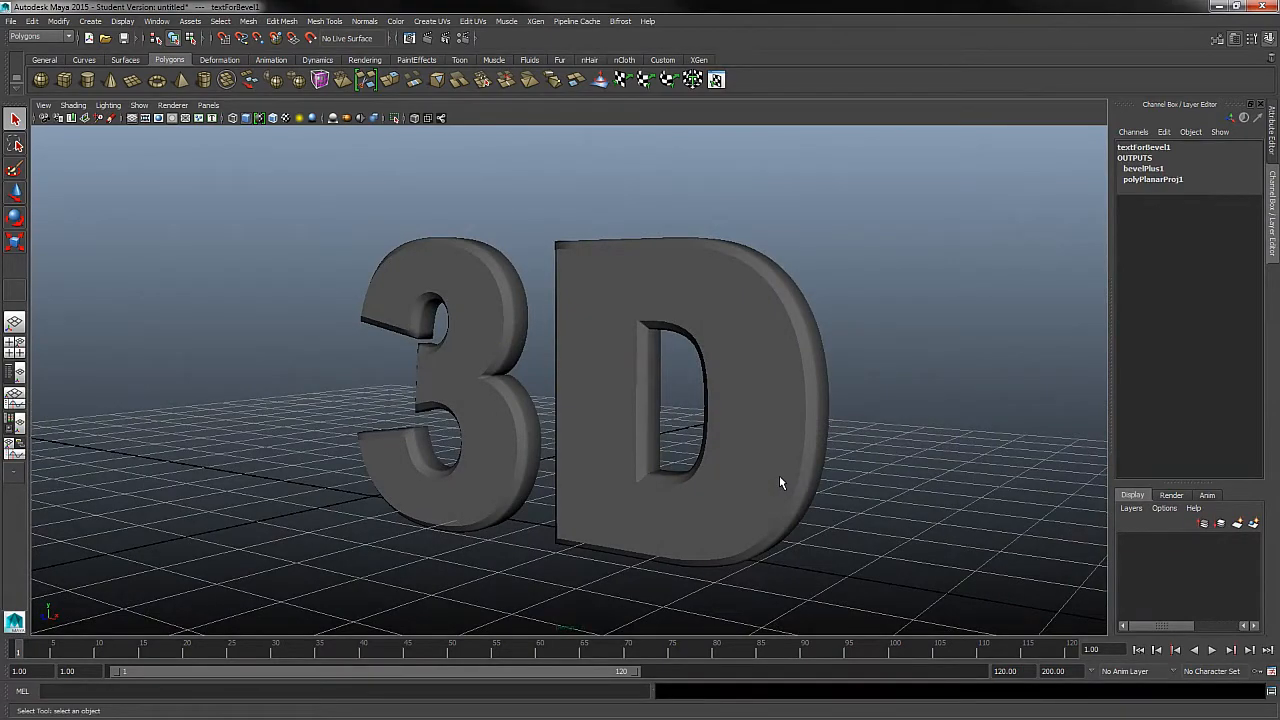
pyautogui.keyDown('alt'); pyautogui.moveTo(920, 382); pyautogui.dragTo(869, 391); pyautogui.keyUp('alt')
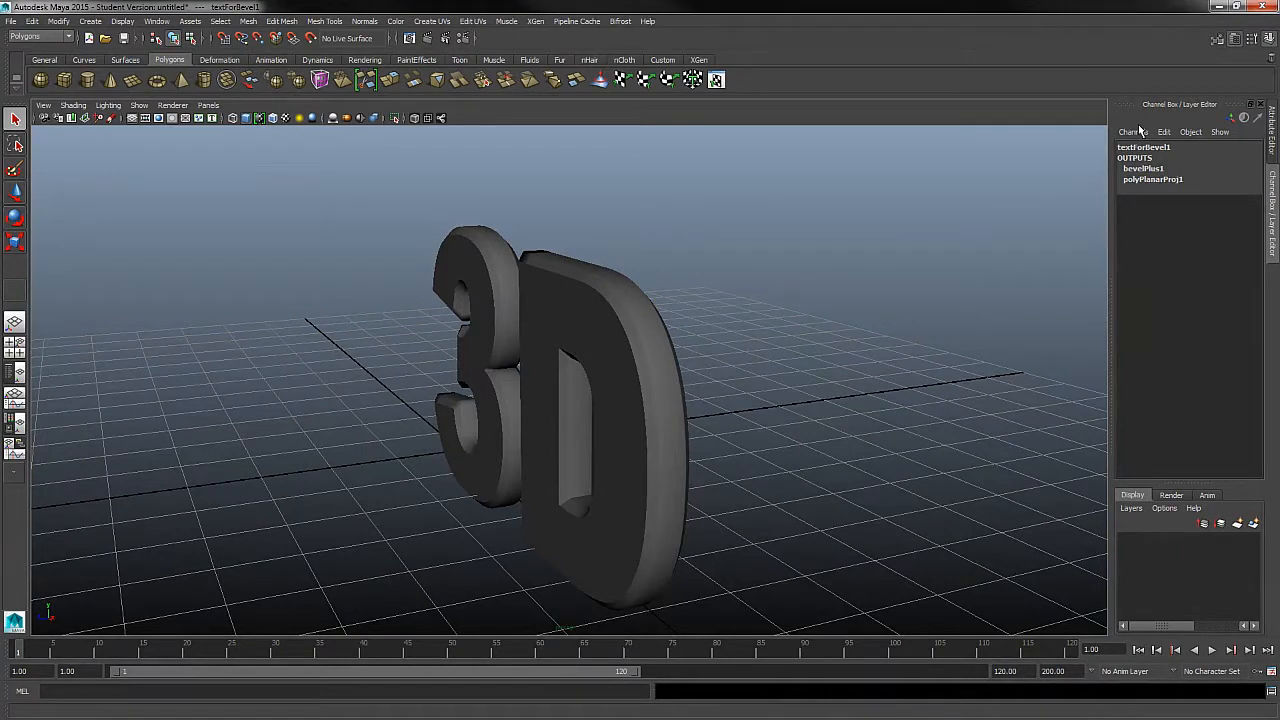
# Step: Select the 3D text mesh and display the attributes of its shape node
pyautogui.click(983, 291)
pyautogui.click(630, 348)
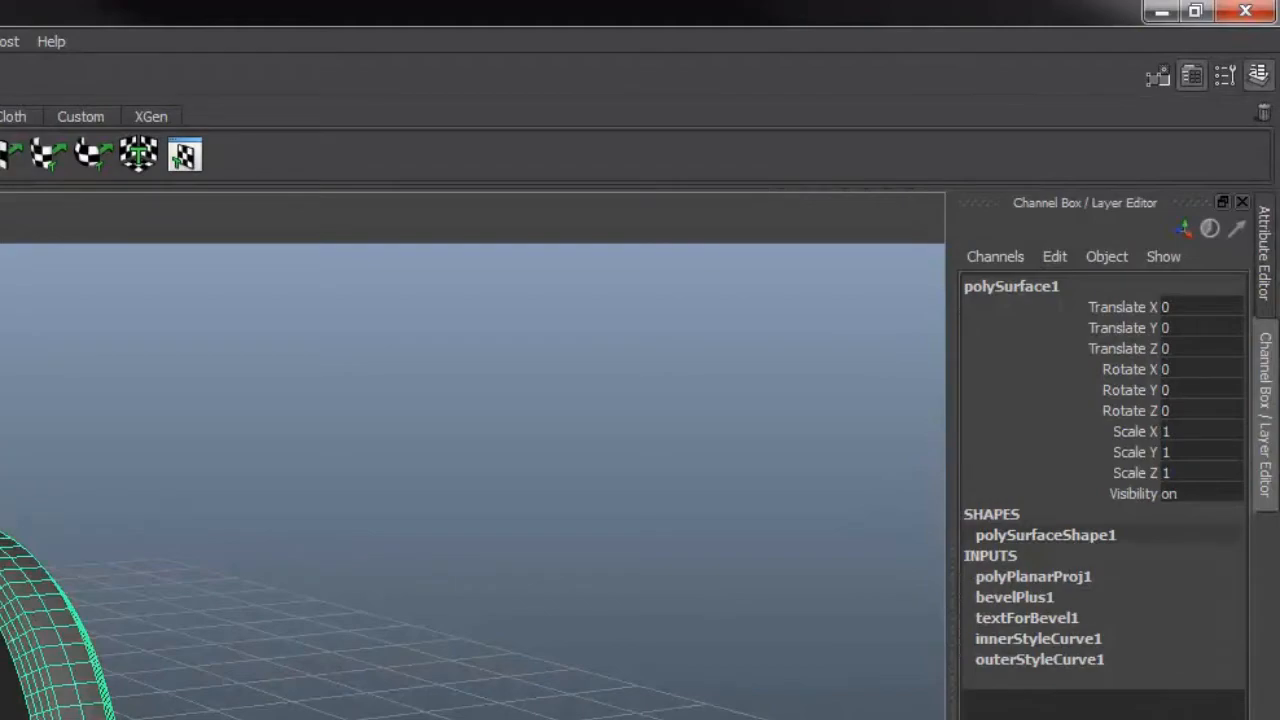
pyautogui.keyDown('alt'); pyautogui.moveTo(4, 500); pyautogui.dragTo(2, 470); pyautogui.keyUp('alt')
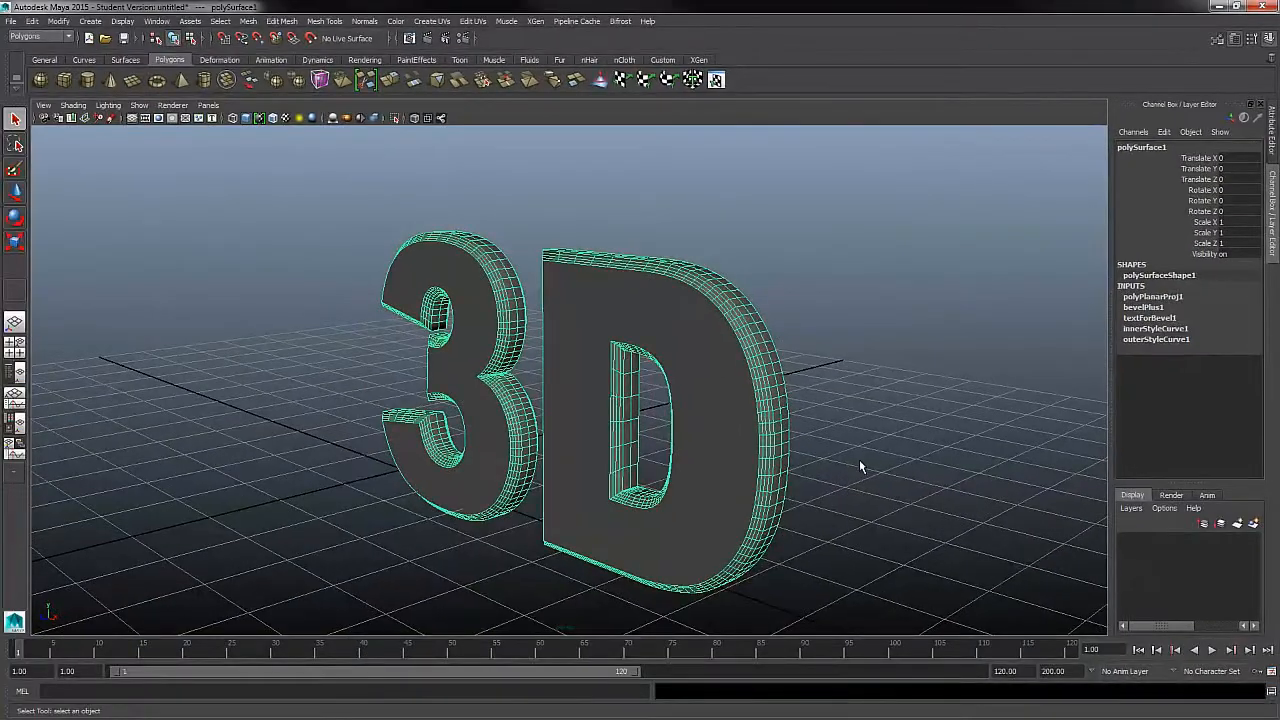
pyautogui.click(1273, 130)
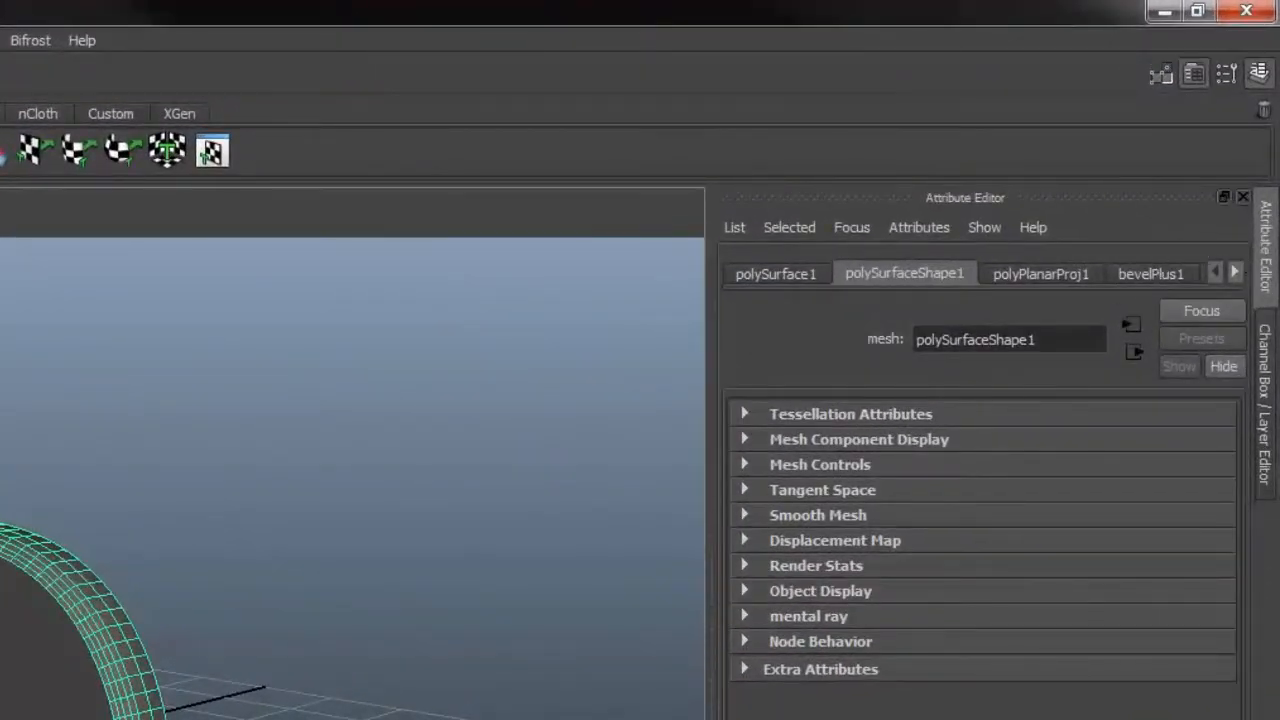
pyautogui.hotkey('ctrl', 'a')
pyautogui.hotkey('ctrl', 'a')
pyautogui.keyDown('alt'); pyautogui.moveTo(213, 562); pyautogui.dragTo(248, 678); pyautogui.keyUp('alt')
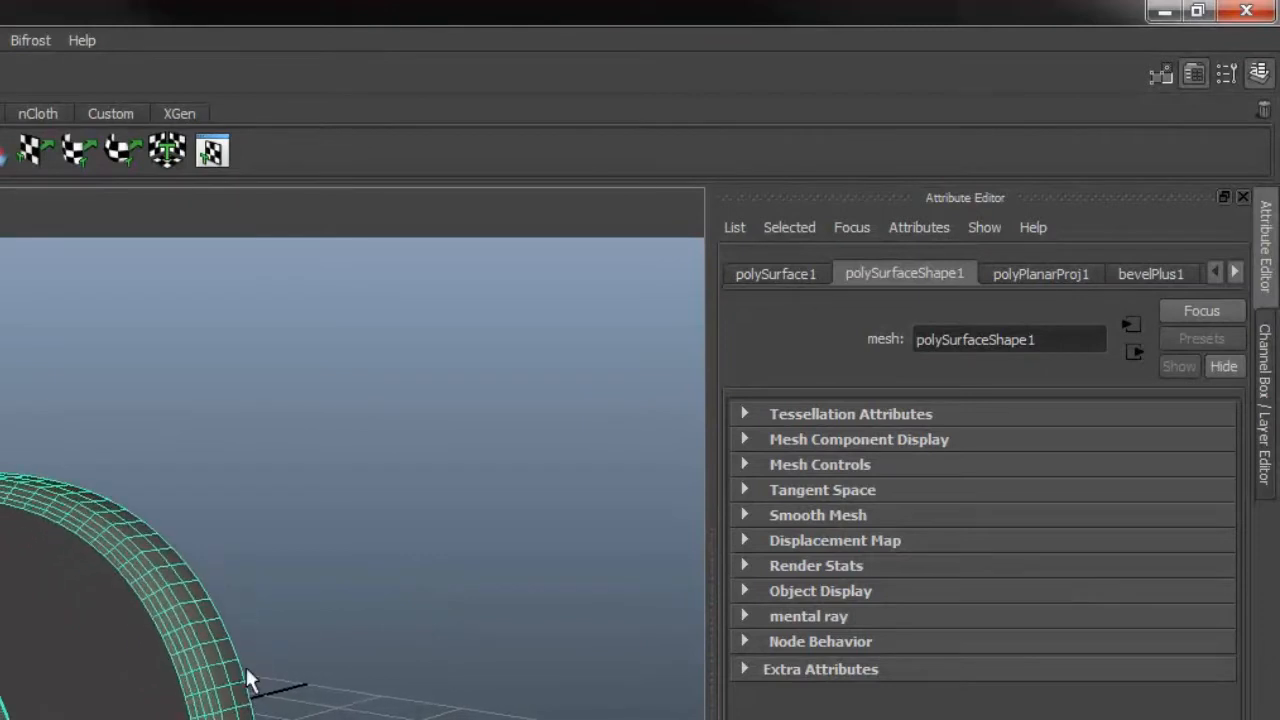
# Step: Open the bevelPlus1 node's attributes and compare them with the original text creation options, closing the options window
pyautogui.click(1234, 272)
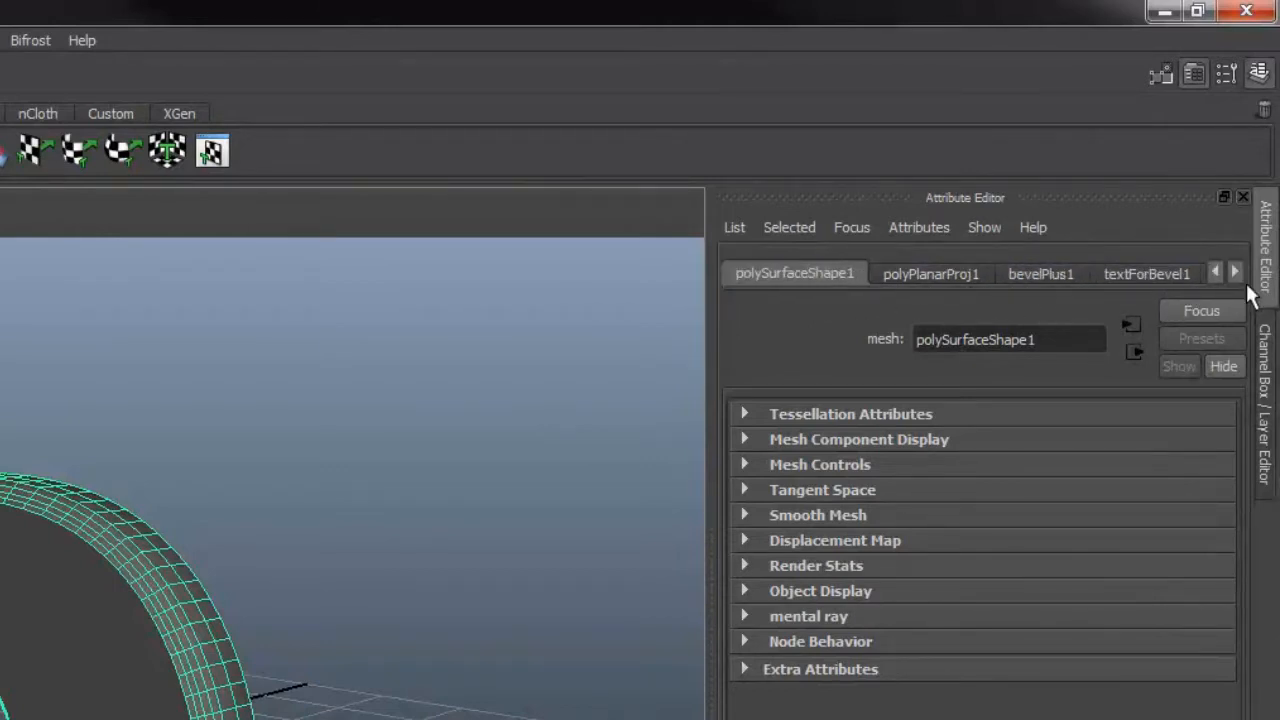
pyautogui.click(1234, 272)
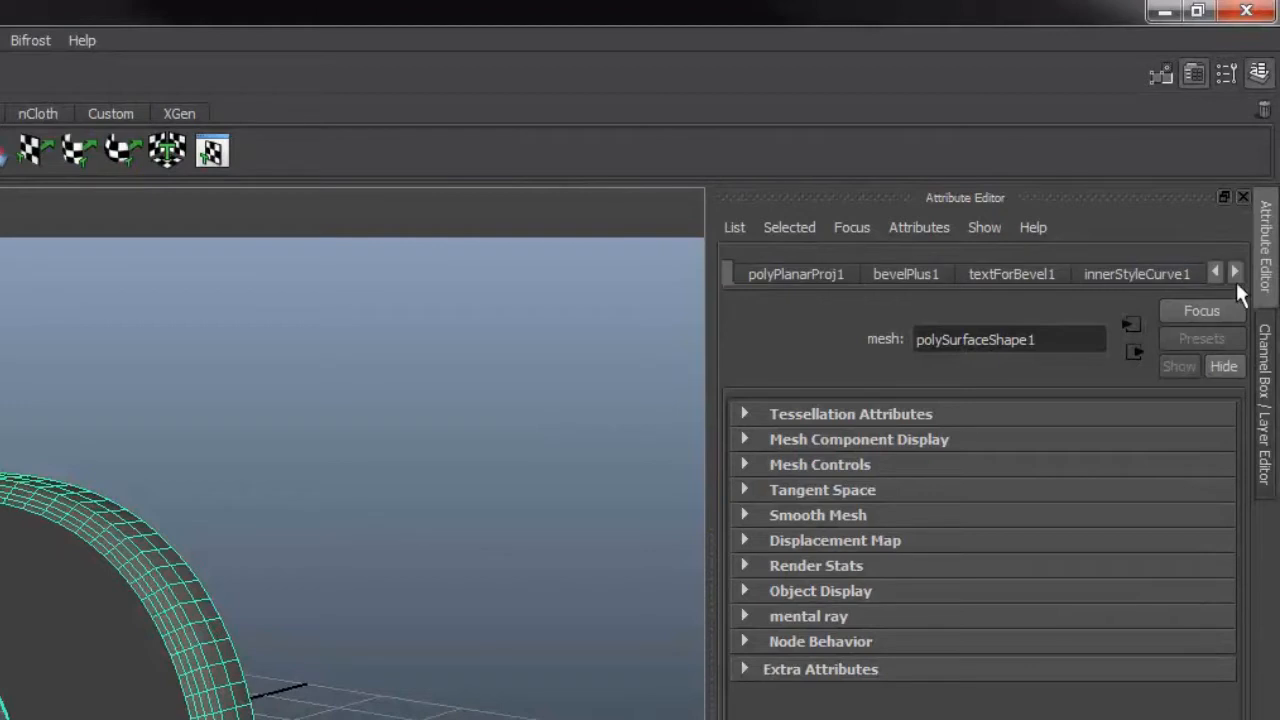
pyautogui.click(921, 276)
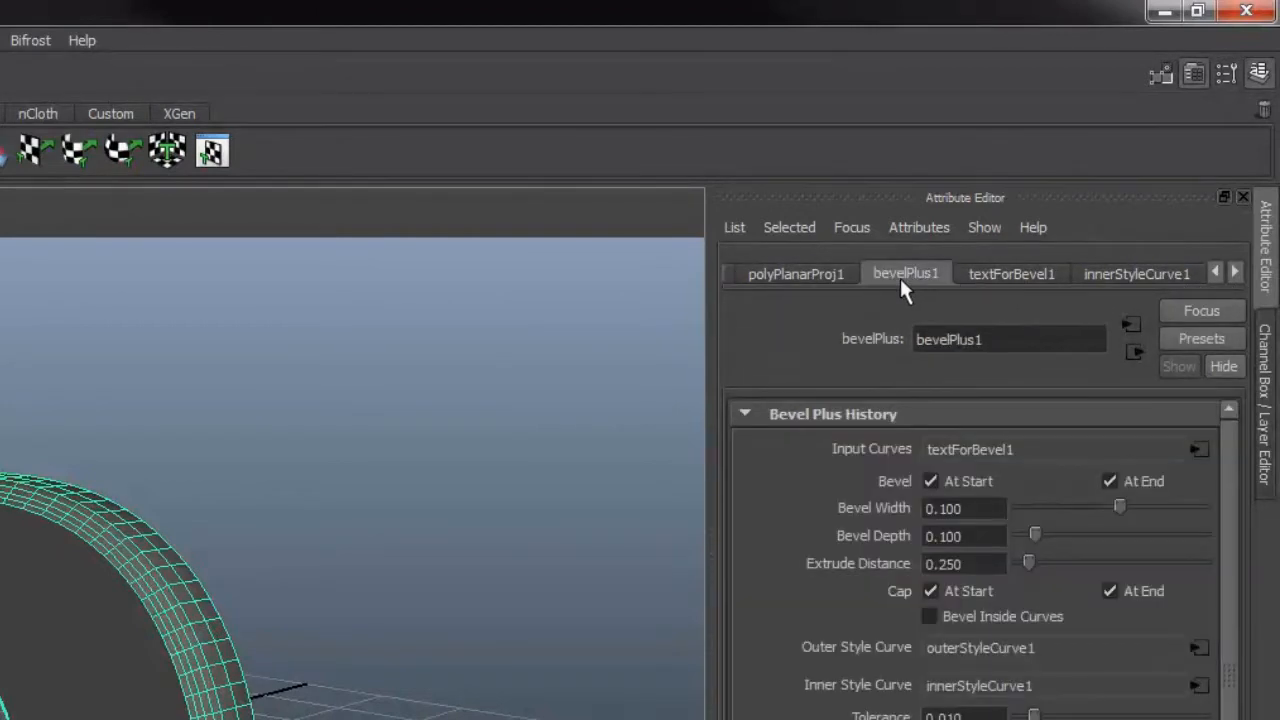
pyautogui.click(986, 514)
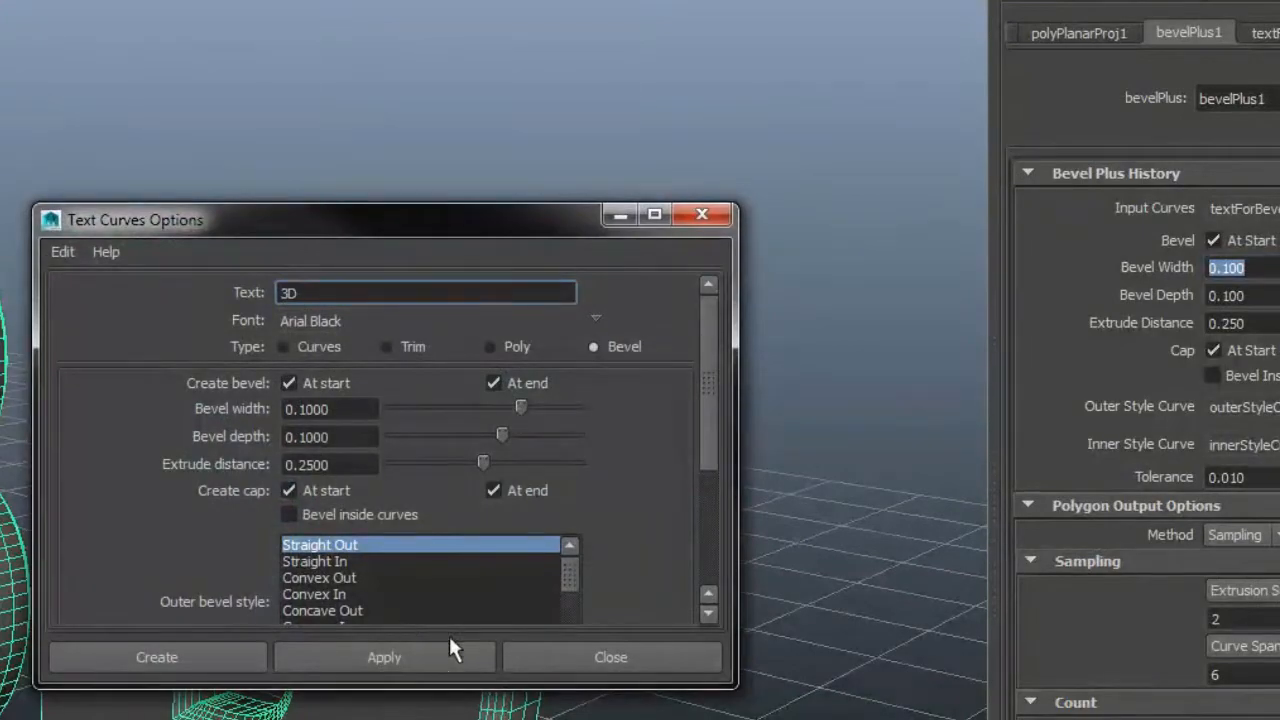
pyautogui.click(616, 662)
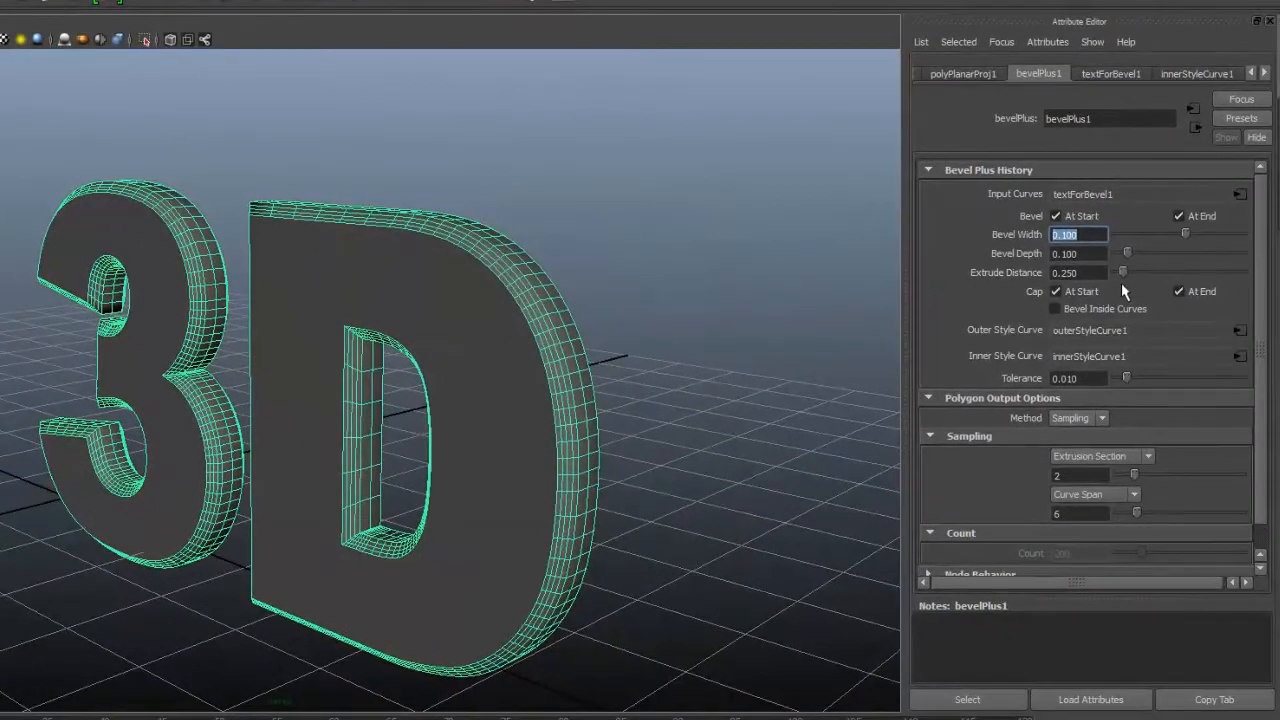
# Step: Increase the text's extrude distance to about 0.811 and view the thicker letters
pyautogui.moveTo(1121, 282)
pyautogui.mouseDown()
pyautogui.moveTo(1148, 276)
pyautogui.moveTo(1155, 295)
pyautogui.moveTo(1145, 288)
pyautogui.mouseUp()
pyautogui.keyDown('alt'); pyautogui.moveTo(607, 303); pyautogui.dragTo(543, 290); pyautogui.keyUp('alt')
pyautogui.scroll(2, 543, 289)
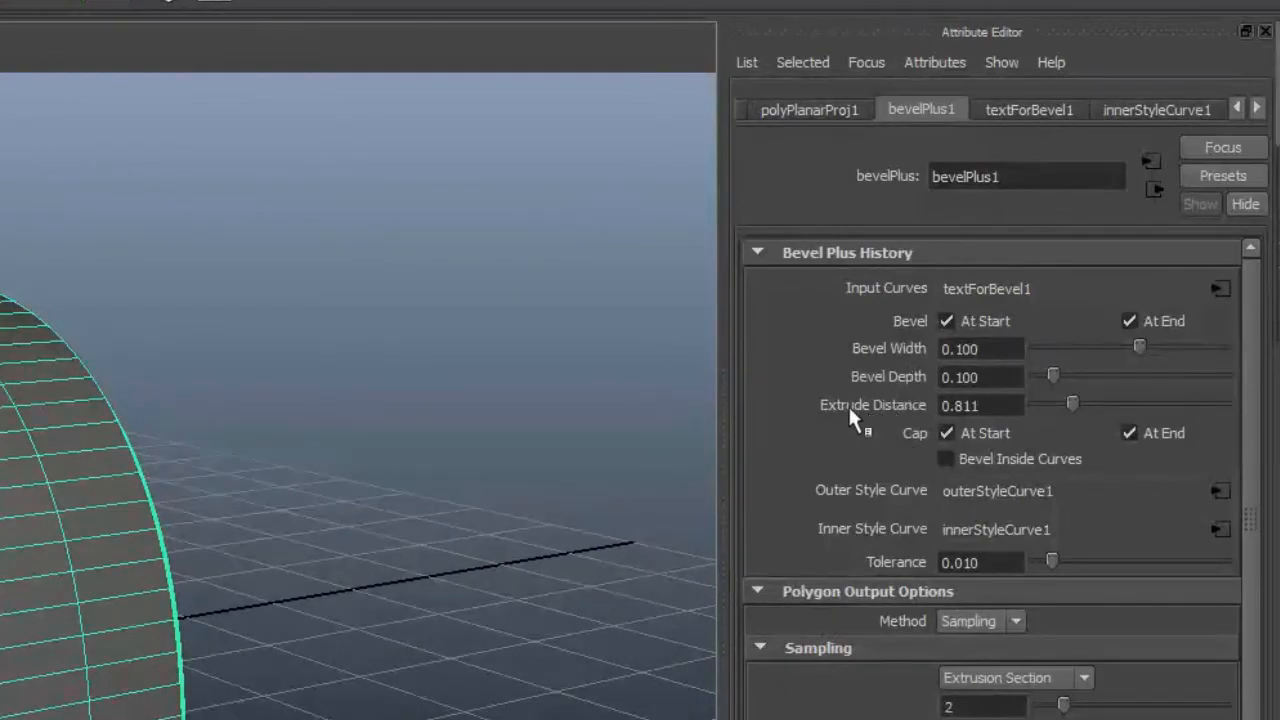
# Step: Adjust the bevel to a width of 0.054 and a depth of 0.088, with an extrude distance of 0.946
pyautogui.moveTo(1141, 348); pyautogui.dragTo(1149, 357)
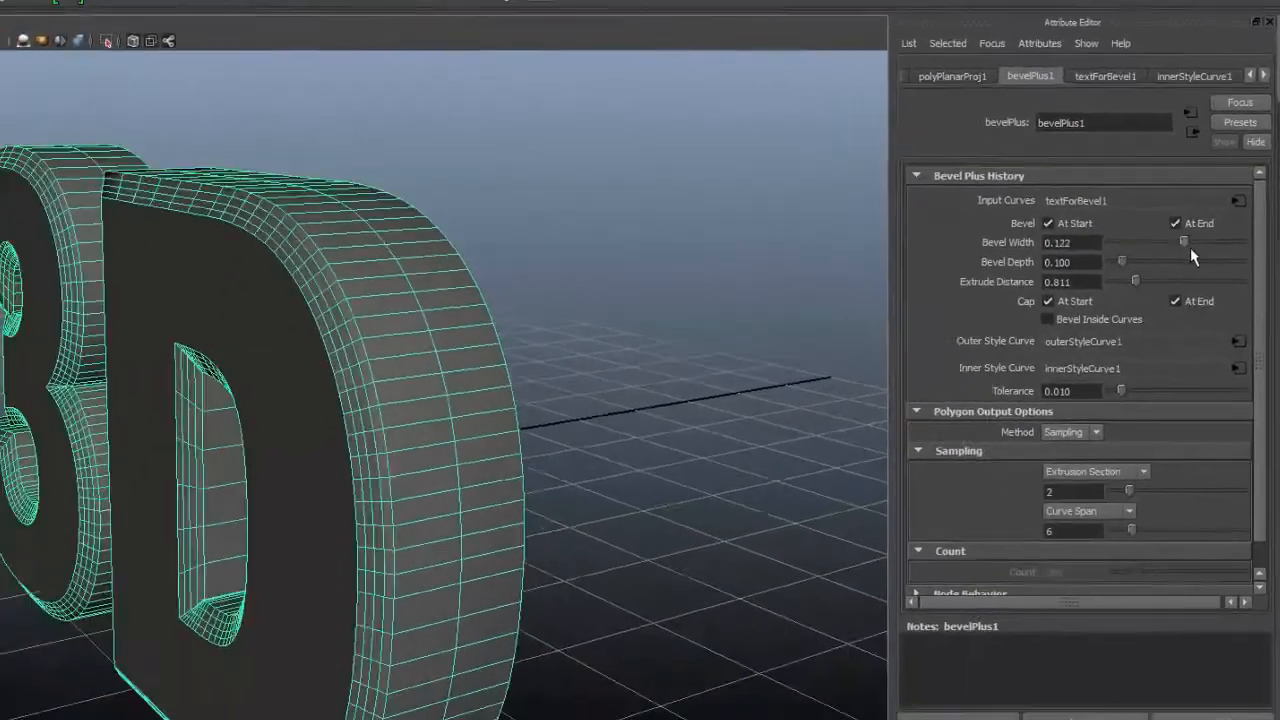
pyautogui.moveTo(1190, 248); pyautogui.dragTo(948, 232)
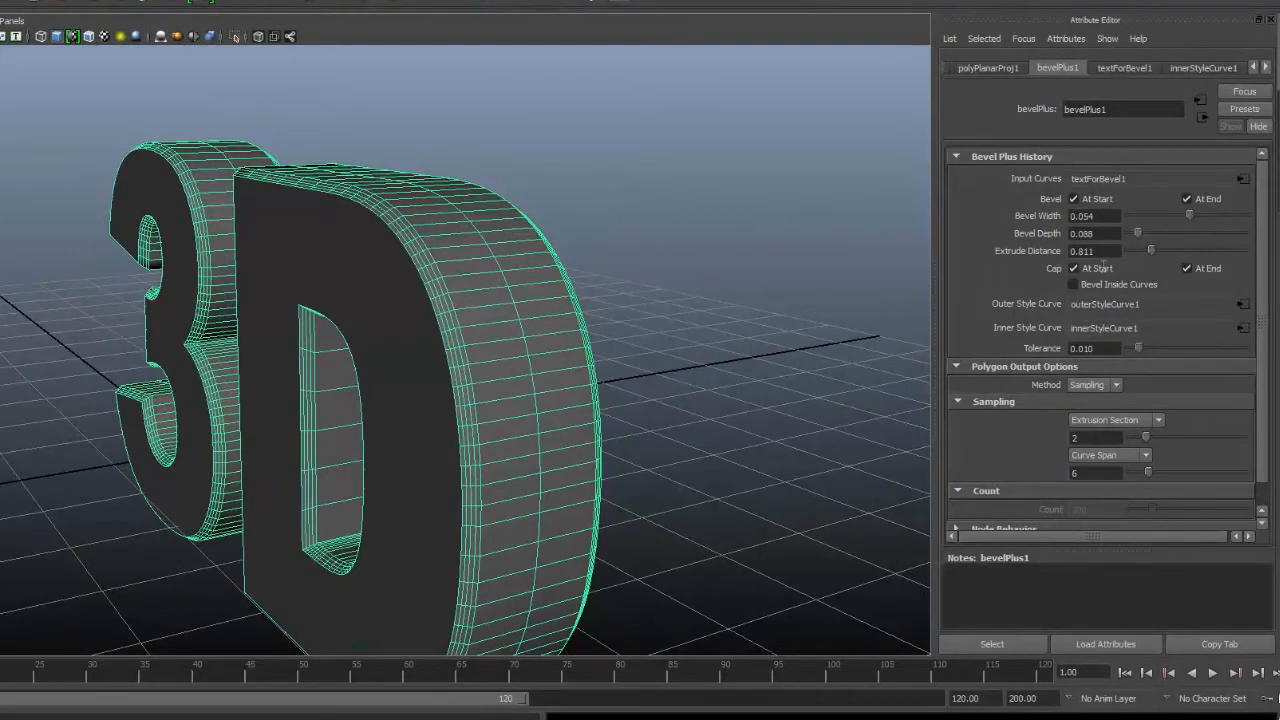
pyautogui.moveTo(1162, 254)
pyautogui.mouseDown()
pyautogui.moveTo(1178, 253)
pyautogui.moveTo(1150, 253)
pyautogui.moveTo(1191, 252)
pyautogui.moveTo(1134, 252)
pyautogui.moveTo(1163, 251)
pyautogui.mouseUp()
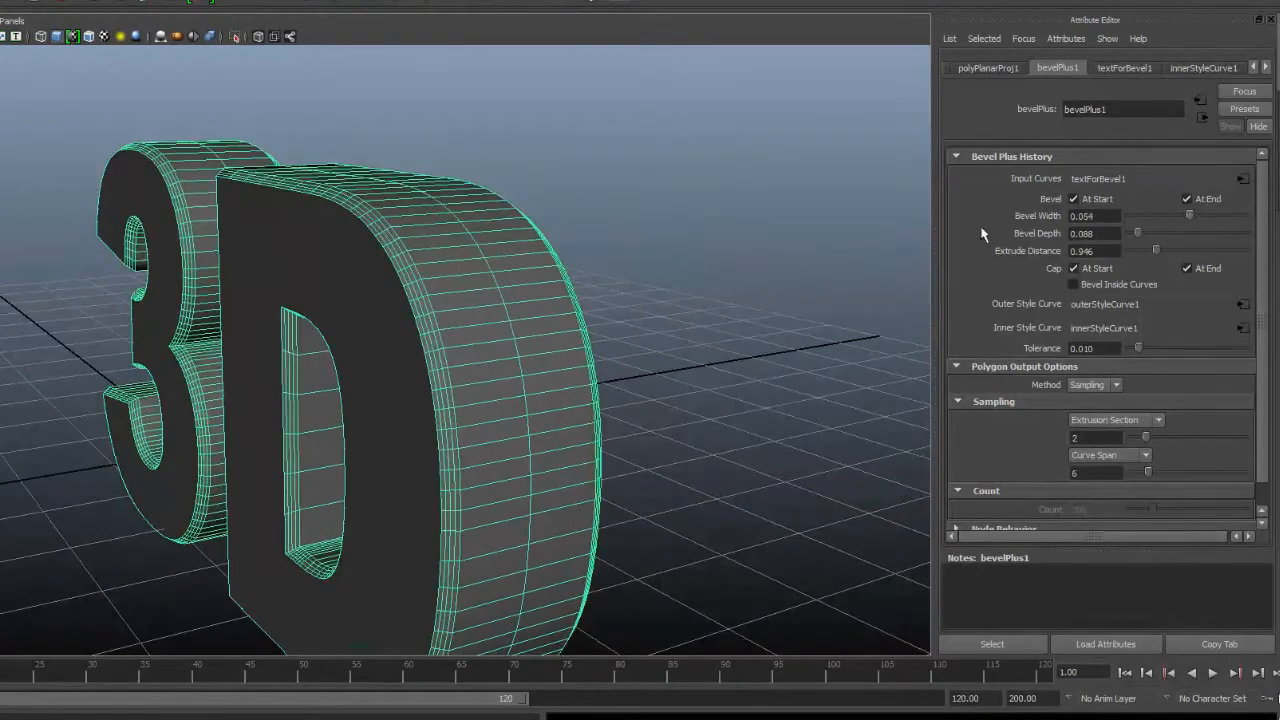
# Step: Set both the bevel width and the bevel depth of the text to 0.02
pyautogui.moveTo(1102, 219); pyautogui.dragTo(989, 212)
pyautogui.write('.02')
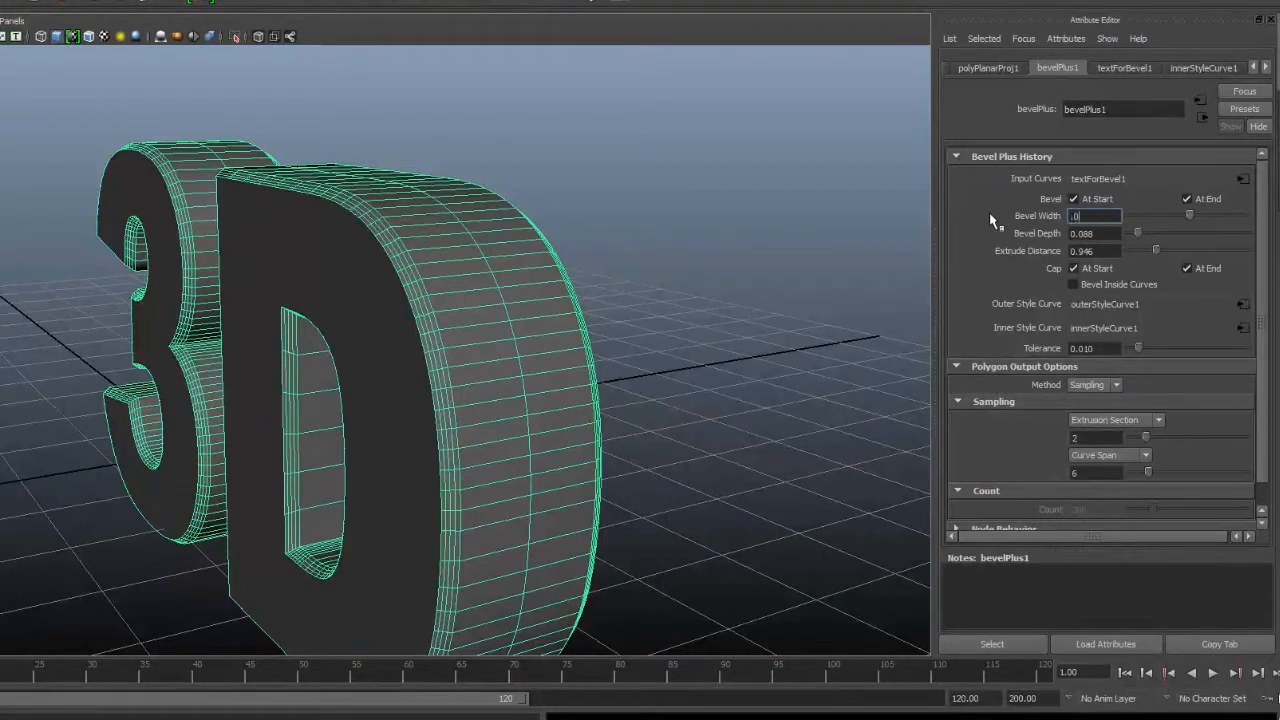
pyautogui.press('Tab')
pyautogui.write('.02')
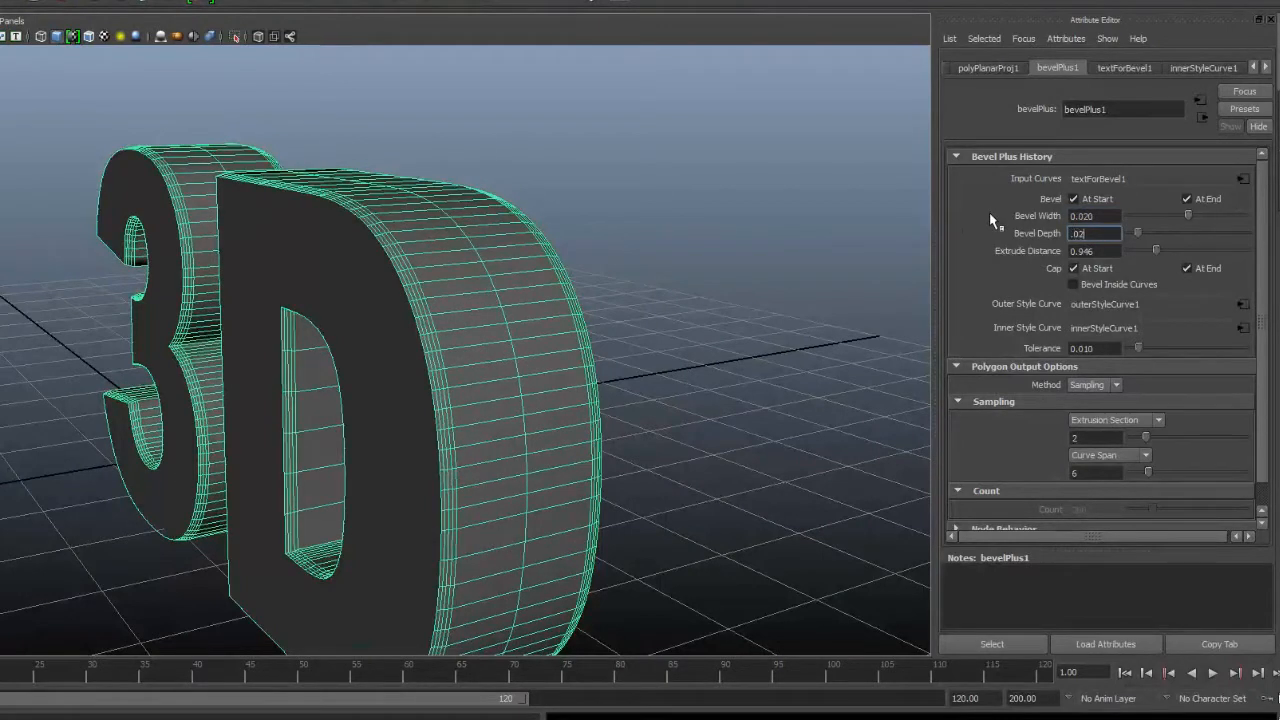
pyautogui.press('Tab')
# Step: Set the text's extrude distance to 1
pyautogui.click(1115, 255)
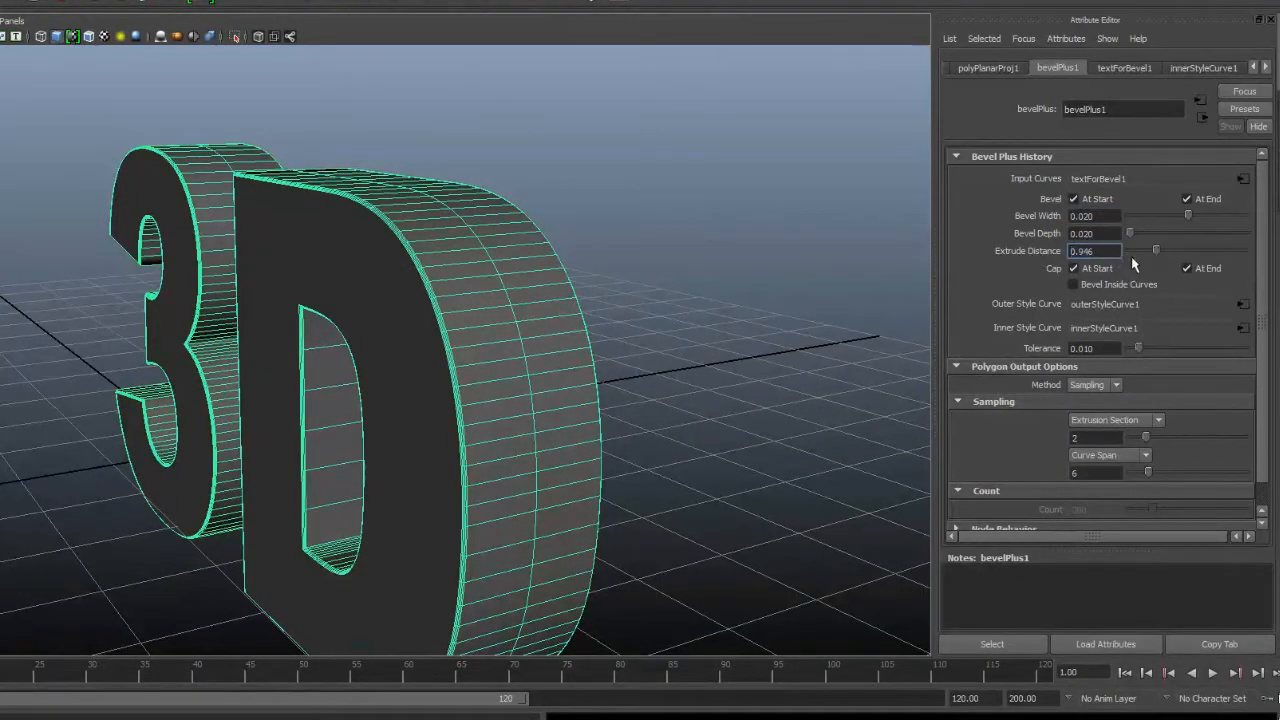
pyautogui.moveTo(1115, 255); pyautogui.dragTo(1027, 267)
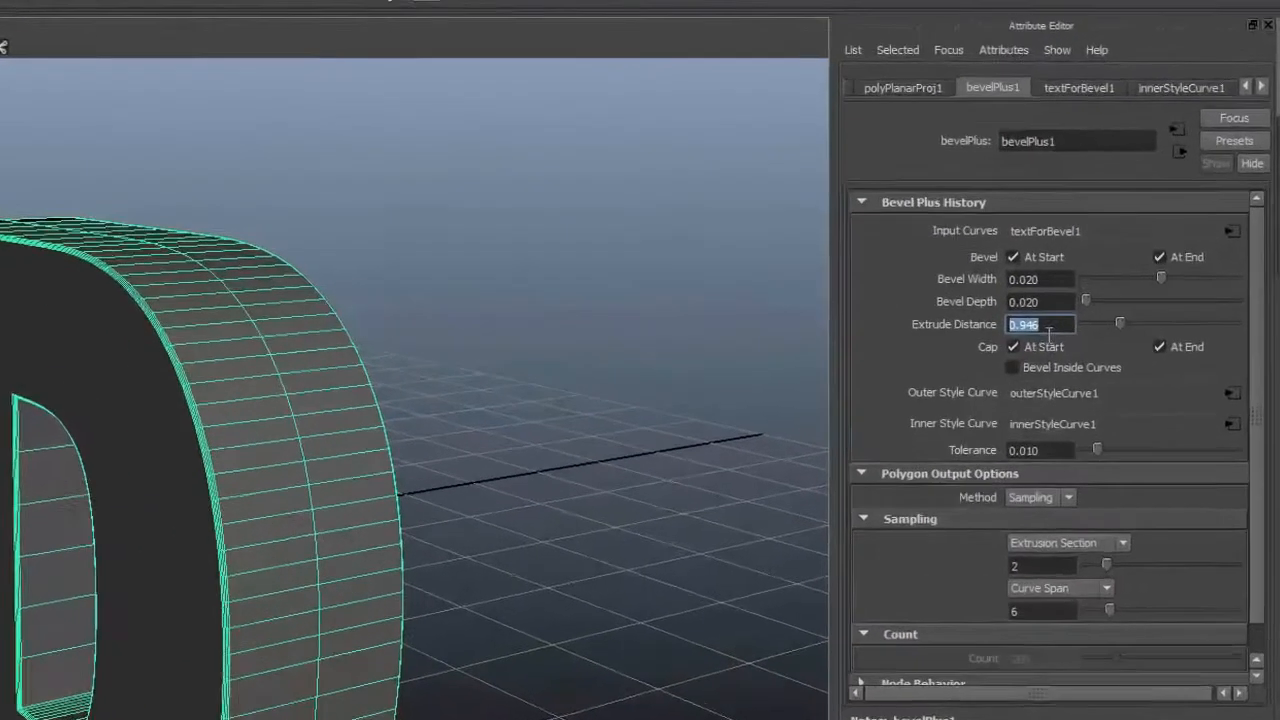
pyautogui.write('1')
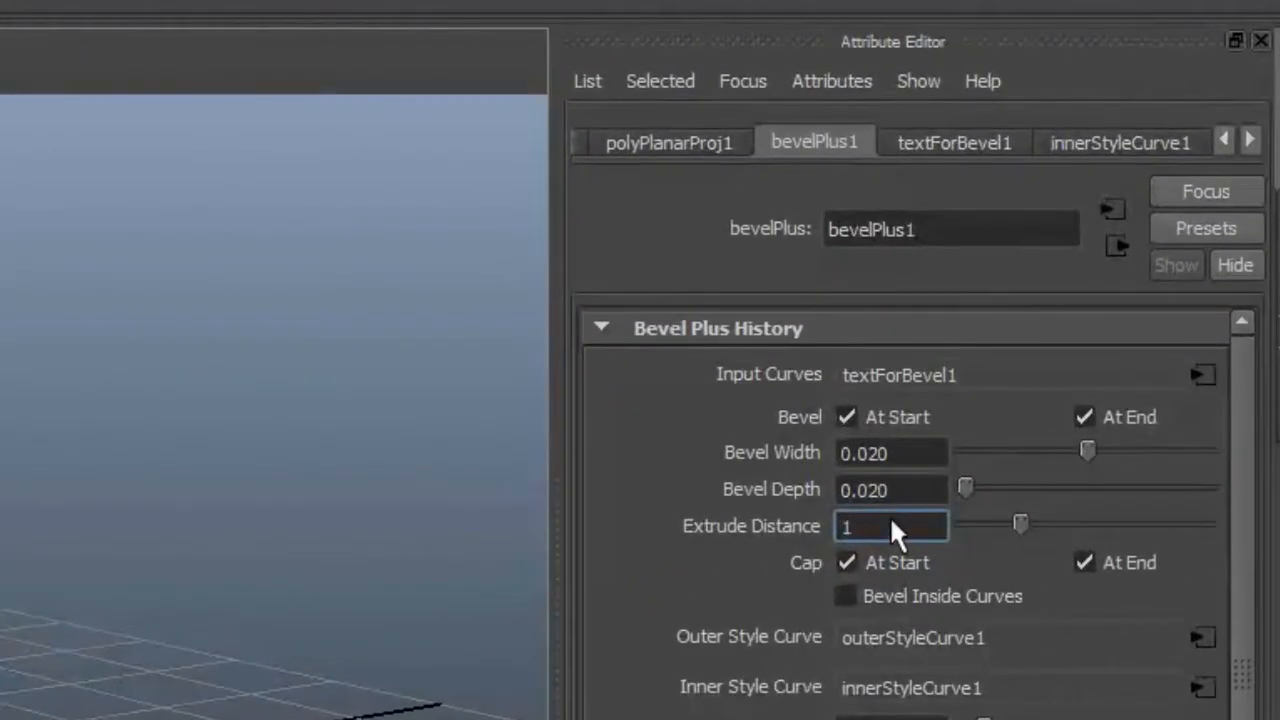
pyautogui.press('Return')
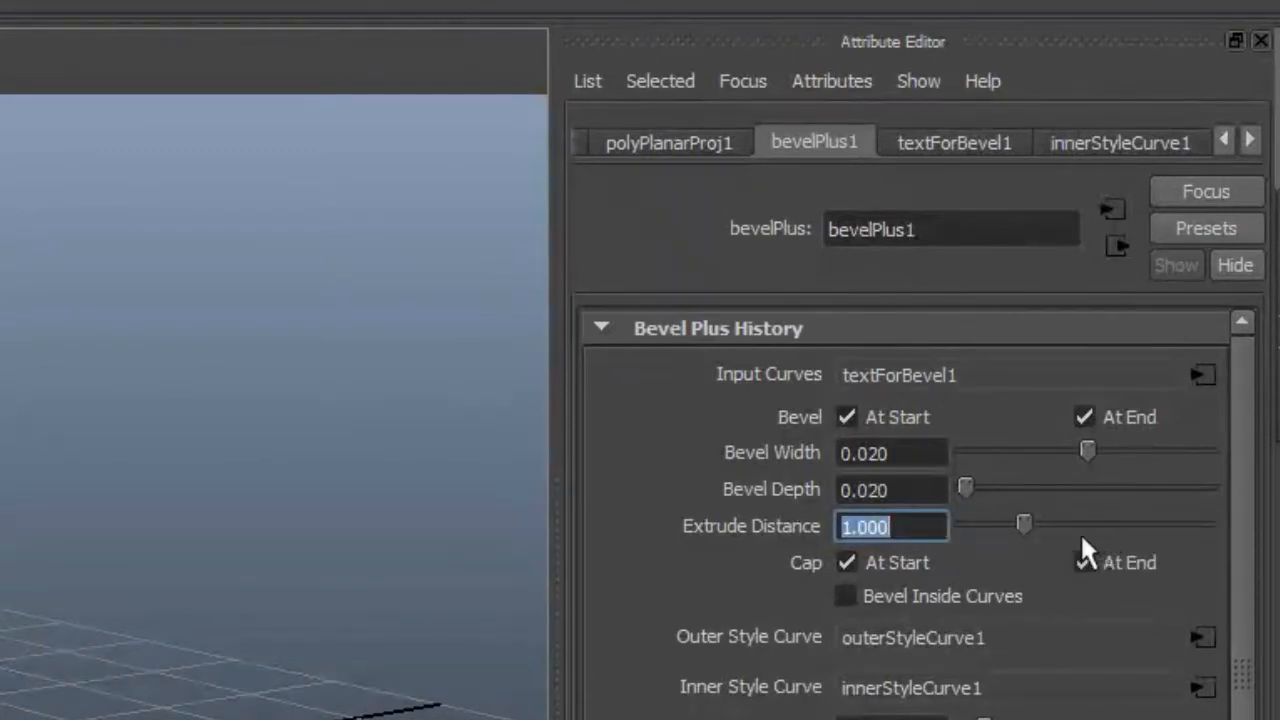
# Step: Deselect the text to inspect its thin beveled edges in shaded view, and reselect the mesh
pyautogui.click(13, 591)
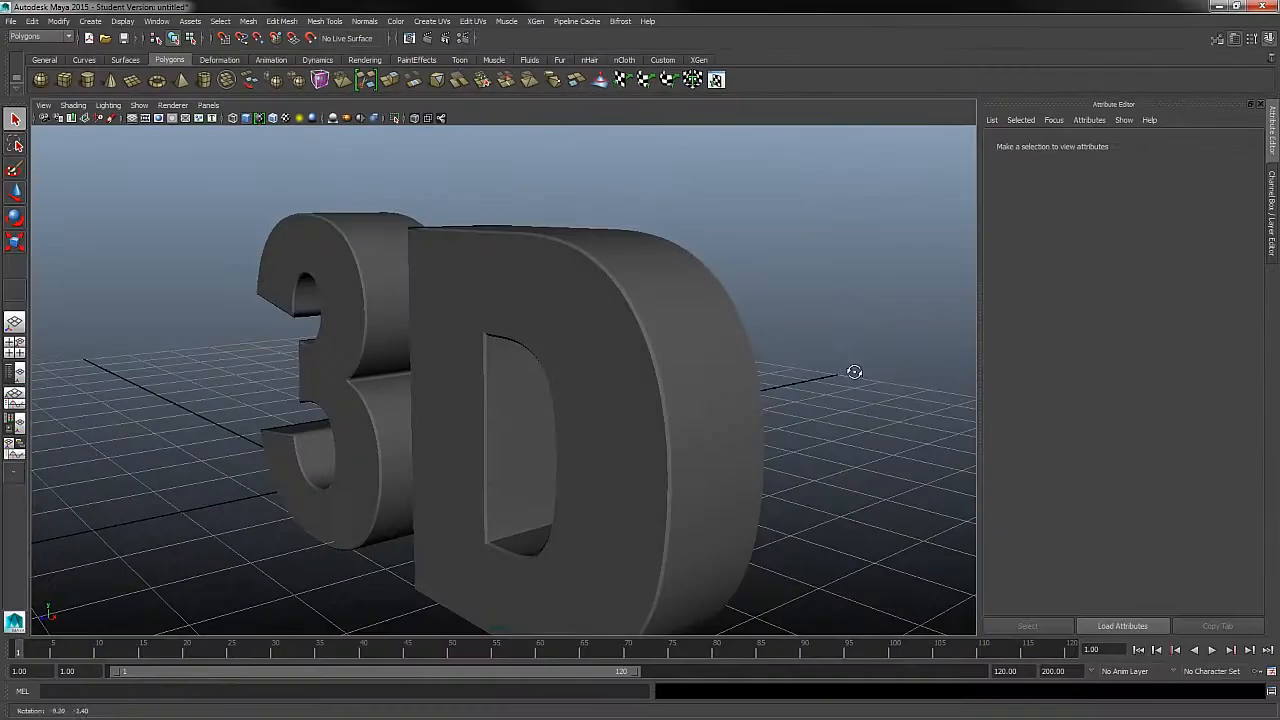
pyautogui.keyDown('alt'); pyautogui.moveTo(854, 372); pyautogui.dragTo(896, 357, button='right'); pyautogui.keyUp('alt')
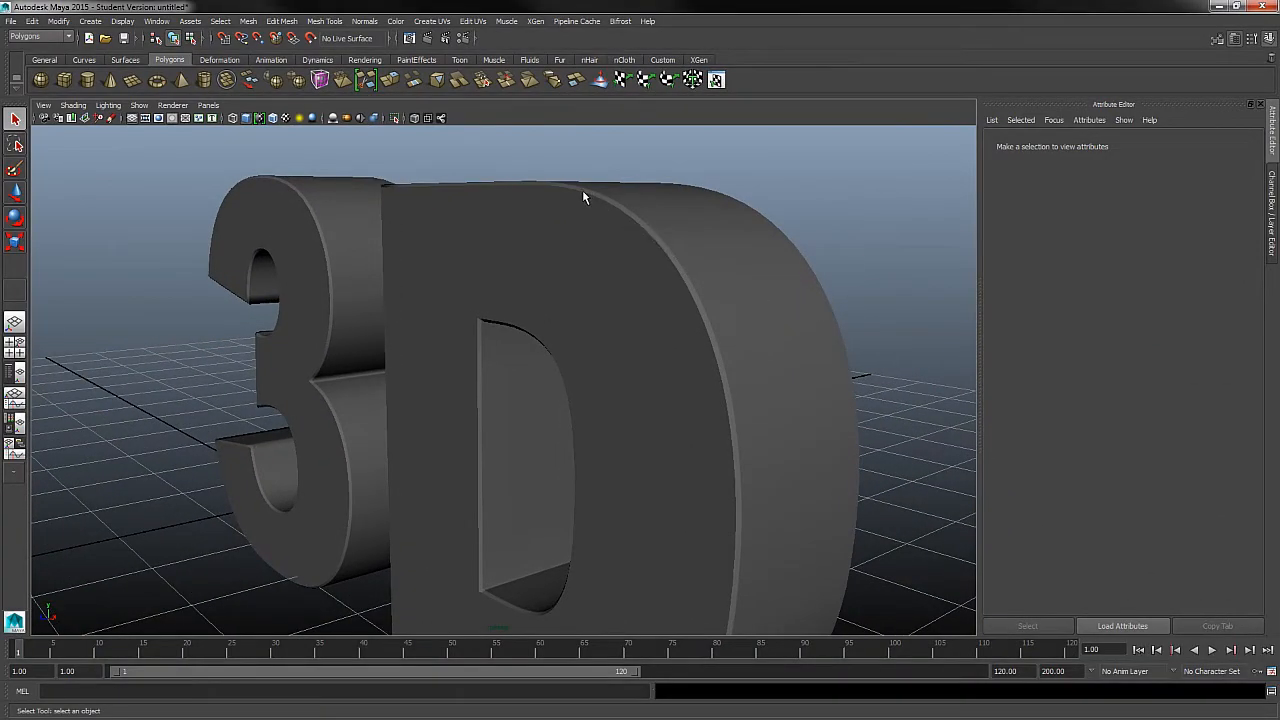
pyautogui.keyDown('alt'); pyautogui.moveTo(810, 348); pyautogui.dragTo(758, 290, button='right'); pyautogui.keyUp('alt')
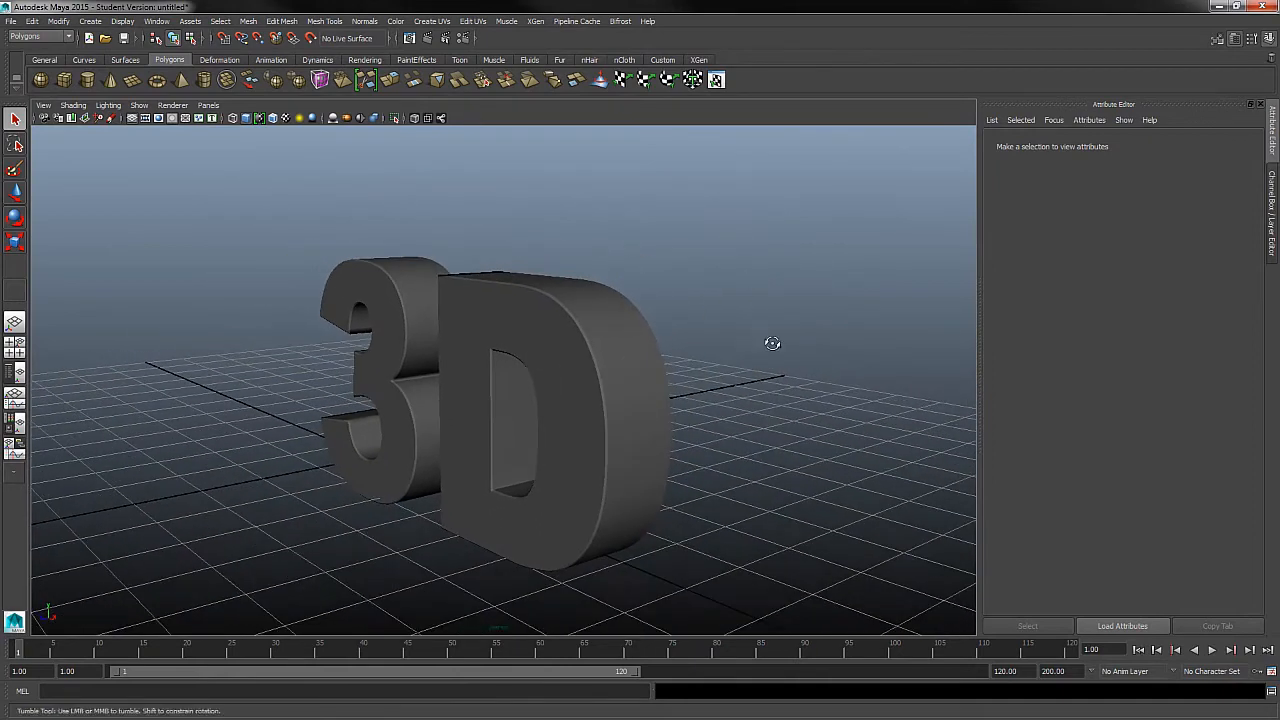
pyautogui.keyDown('alt'); pyautogui.moveTo(771, 343); pyautogui.dragTo(786, 345); pyautogui.keyUp('alt')
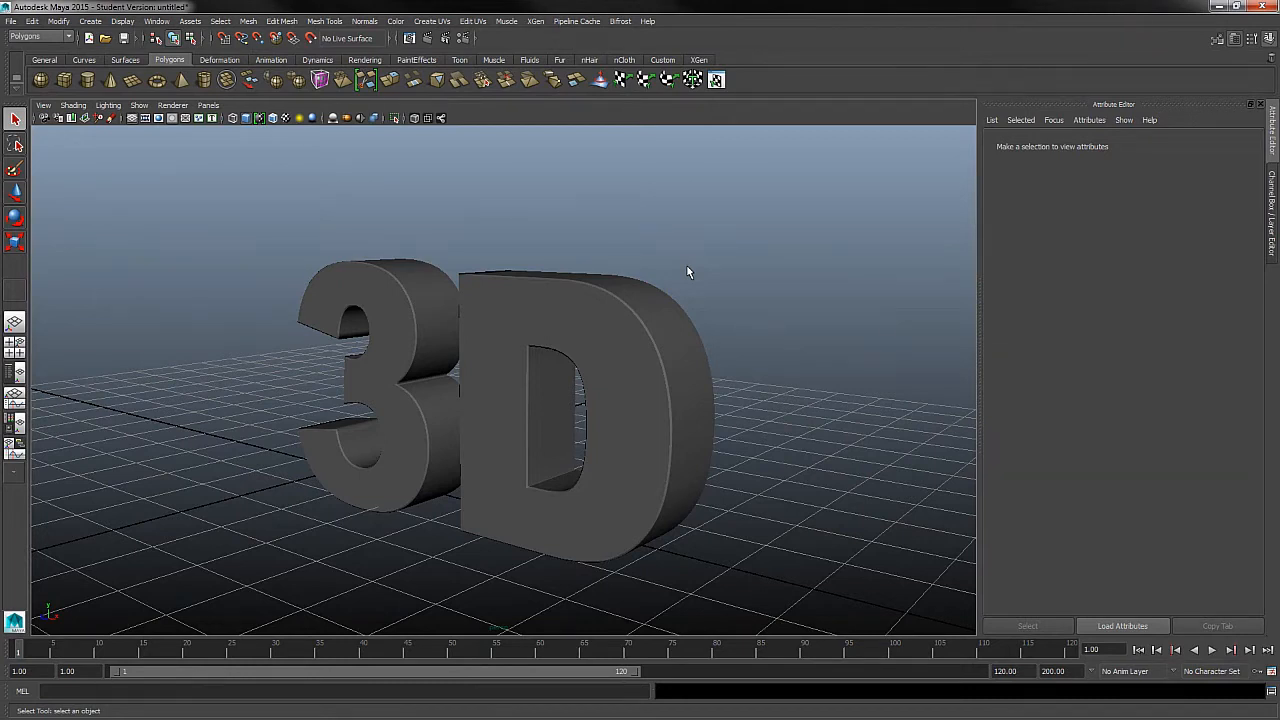
pyautogui.click(650, 337)
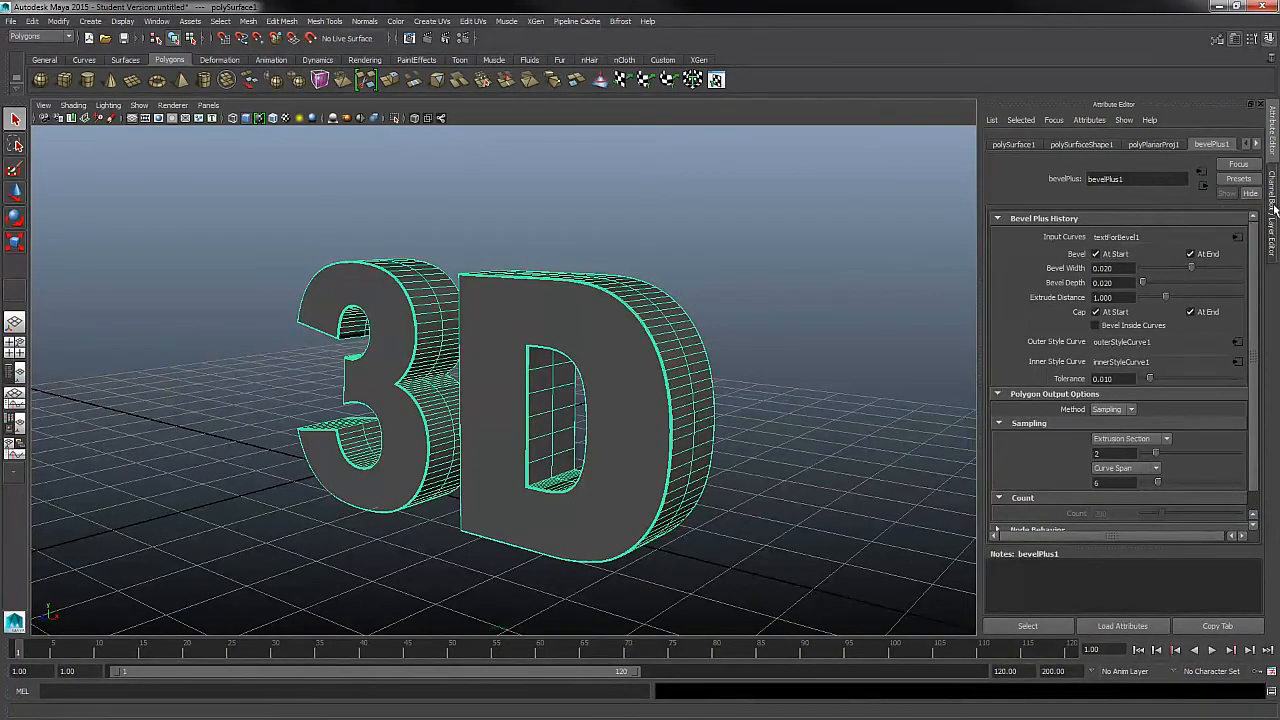